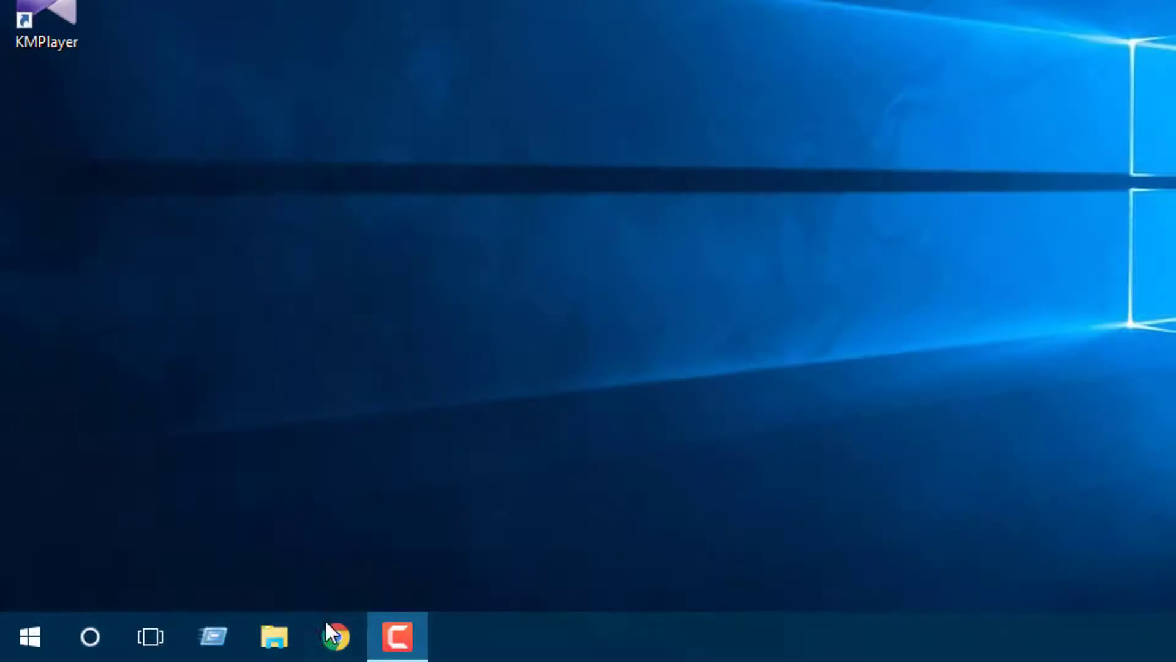
Search the web for 'adwords' in Chrome and open the Google AdWords ad result
left_click(336, 638)
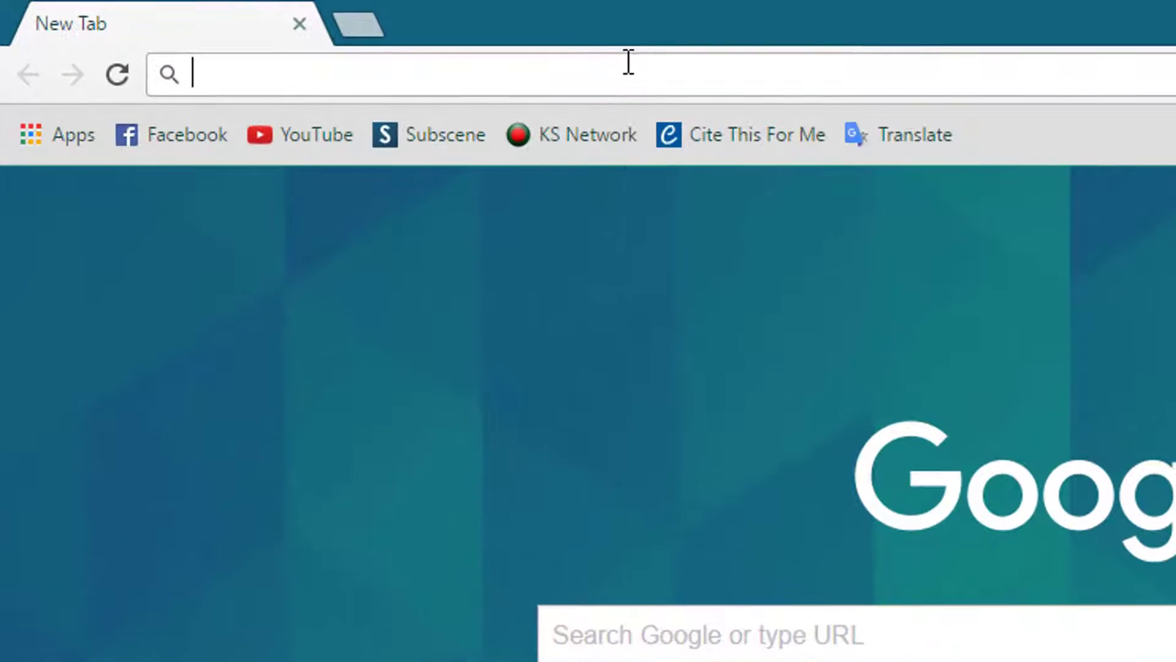
left_click(334, 42)
type("adwords.google.com")
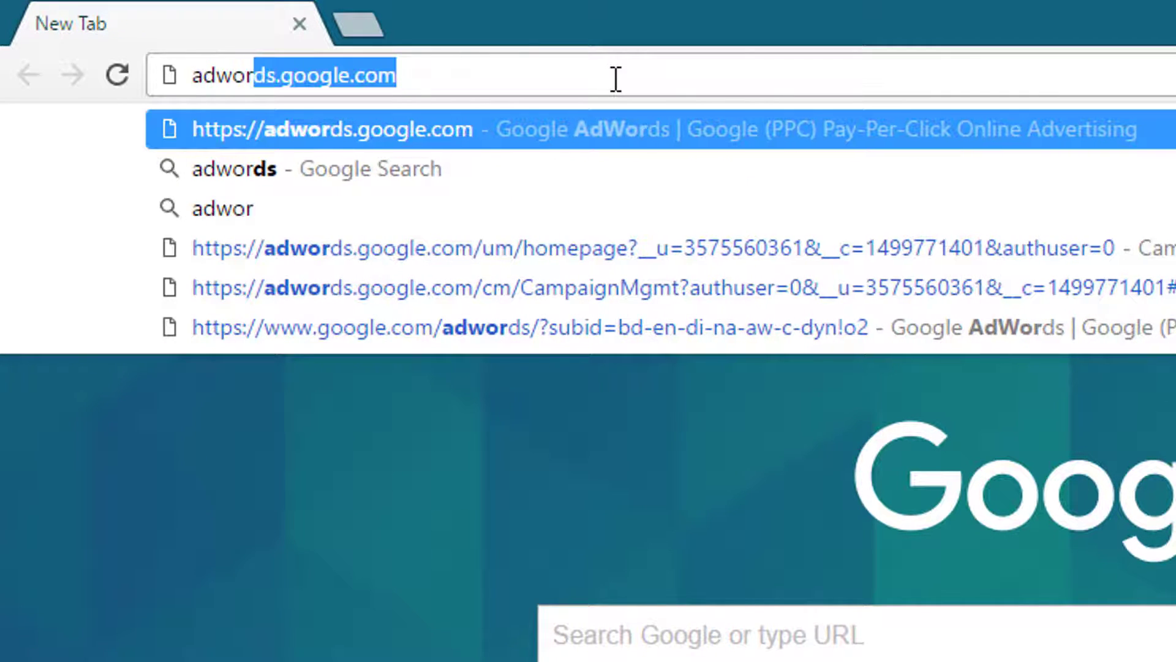
key("Return")
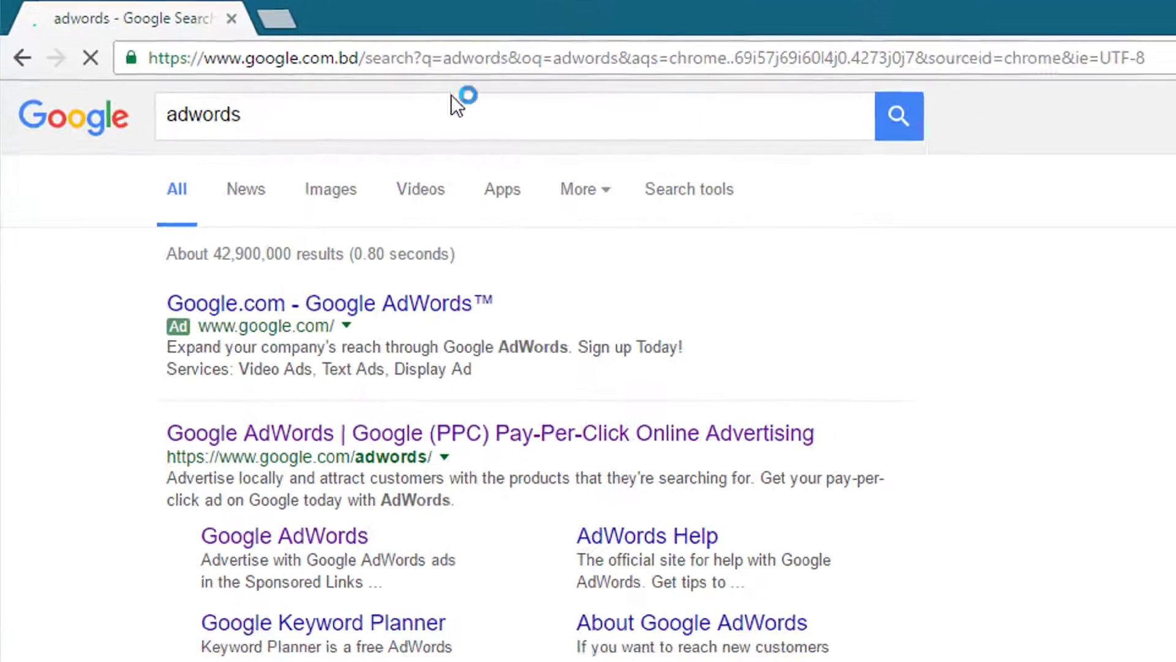
left_click(414, 383)
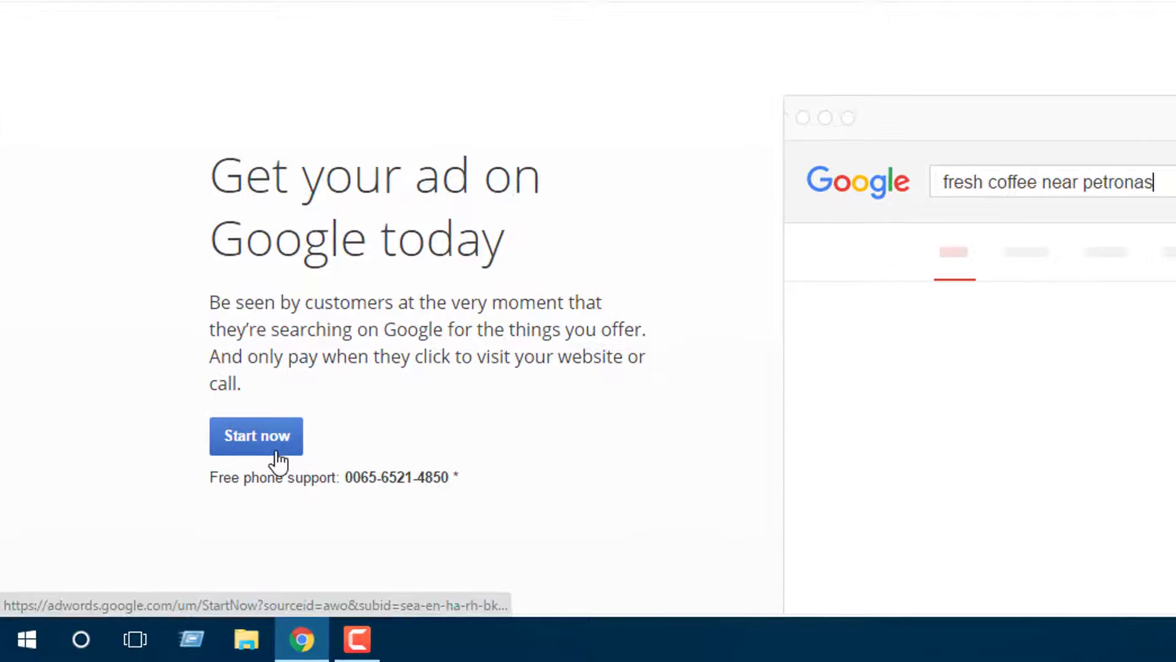
Start an AdWords account, skipping guided setup and saving United States, Pacific Time and US Dollar
left_click(275, 451)
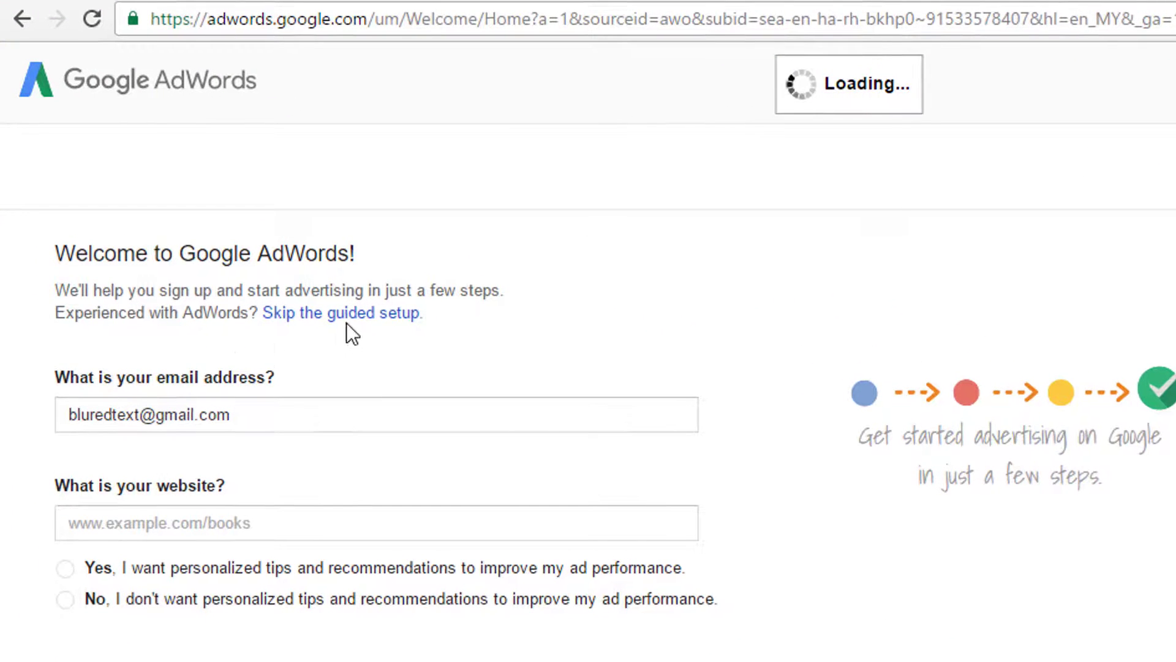
left_click(343, 316)
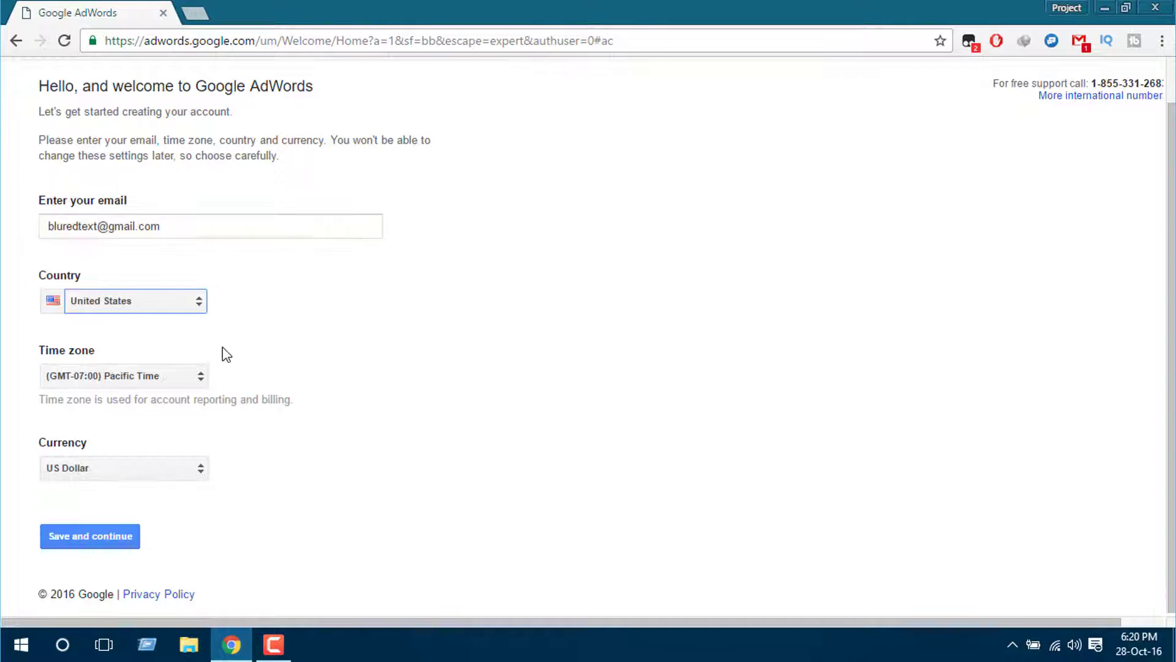
left_click(99, 536)
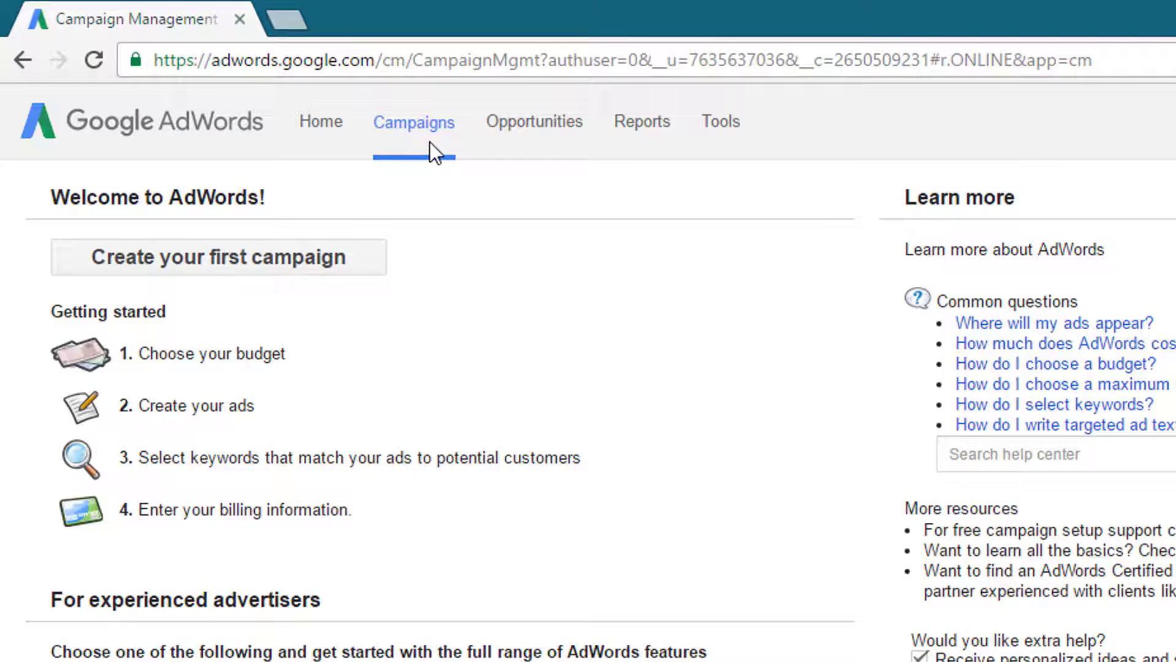
Open Keyword Planner from Tools and expand 'Search for new keywords using a phrase, website or category'
left_click(718, 130)
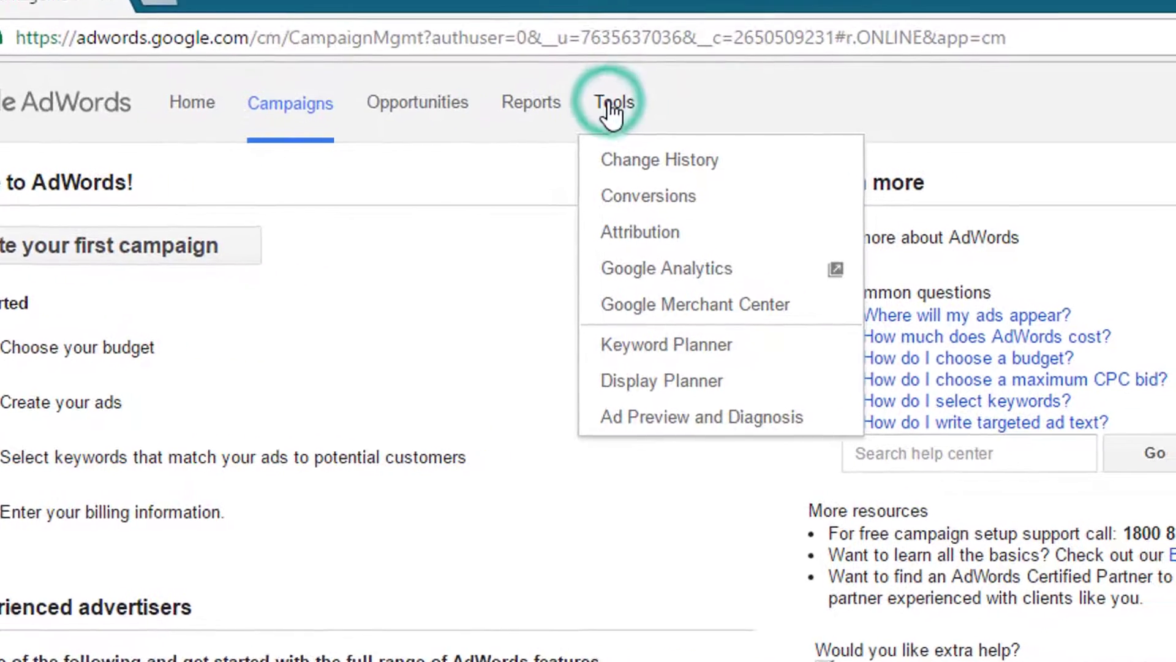
left_click(730, 354)
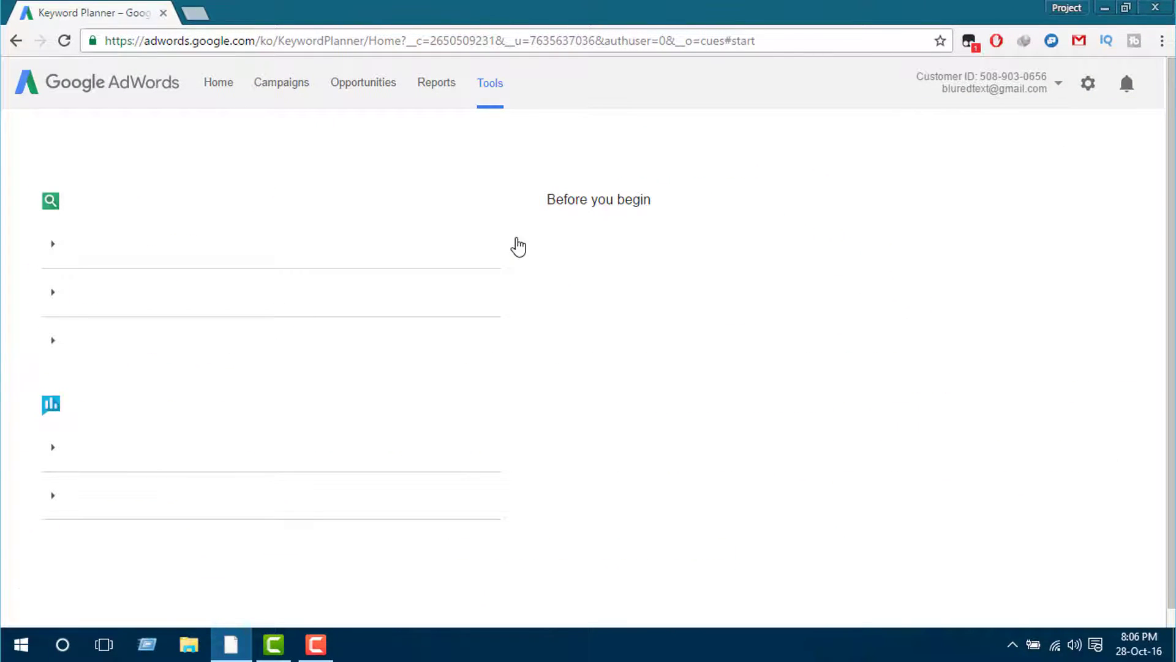
left_click(165, 253)
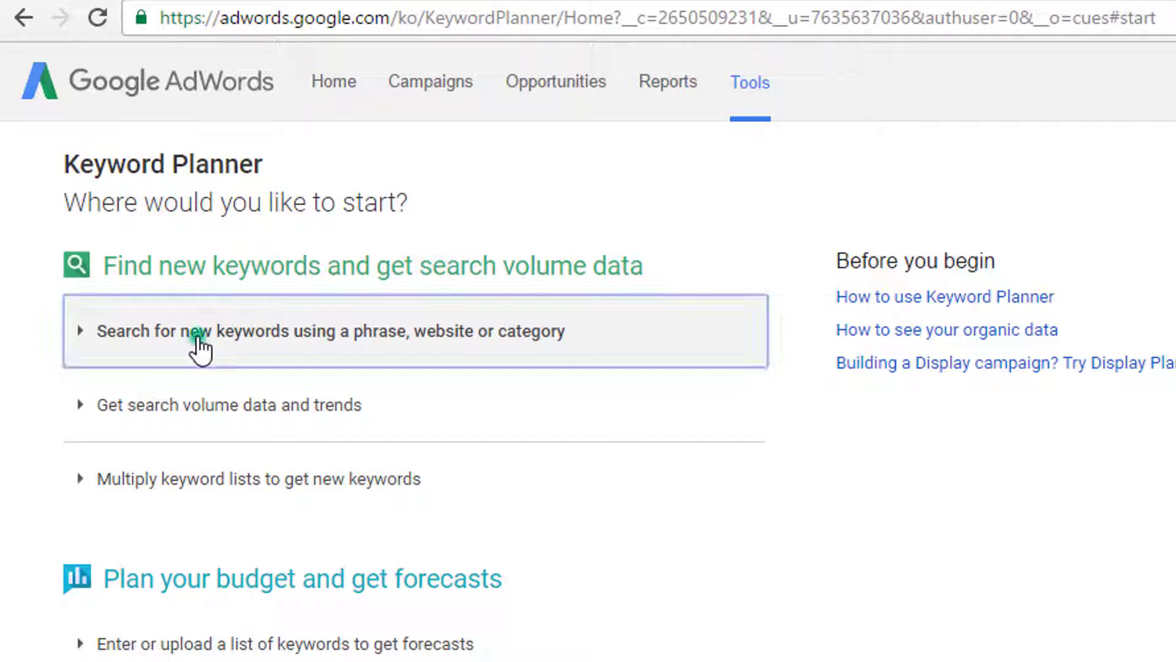
left_click(199, 346)
Enter 'microsoft office' as the product or service in the search form
scroll(226, 479, "down", 1)
scroll(226, 479, "down", 1)
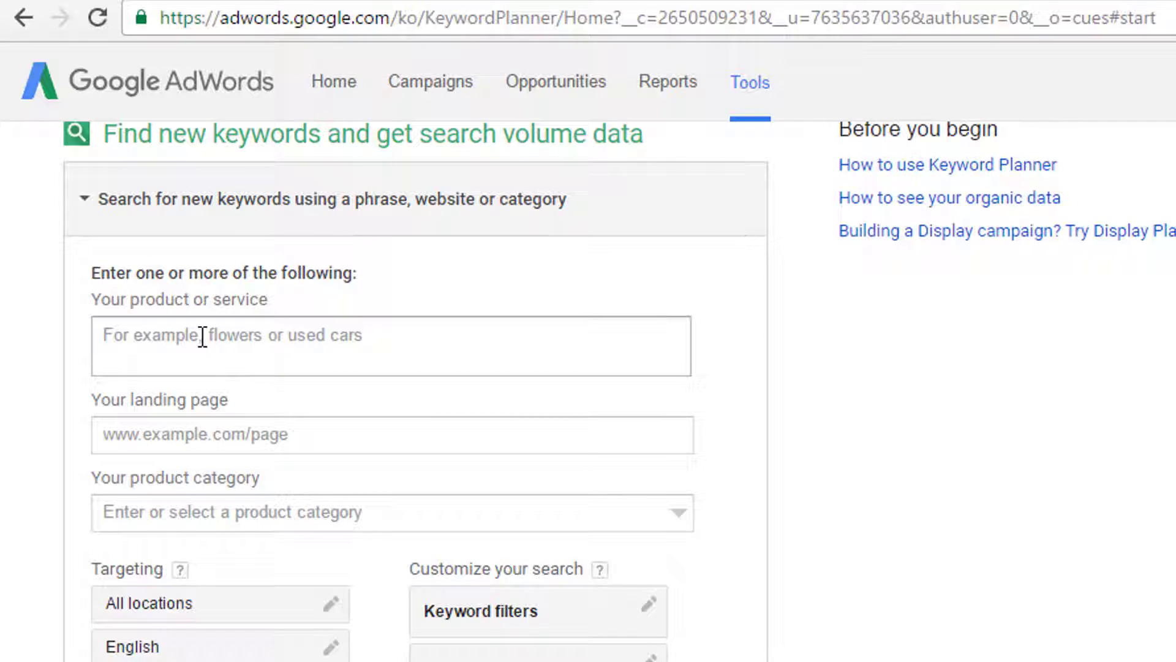
left_click(170, 450)
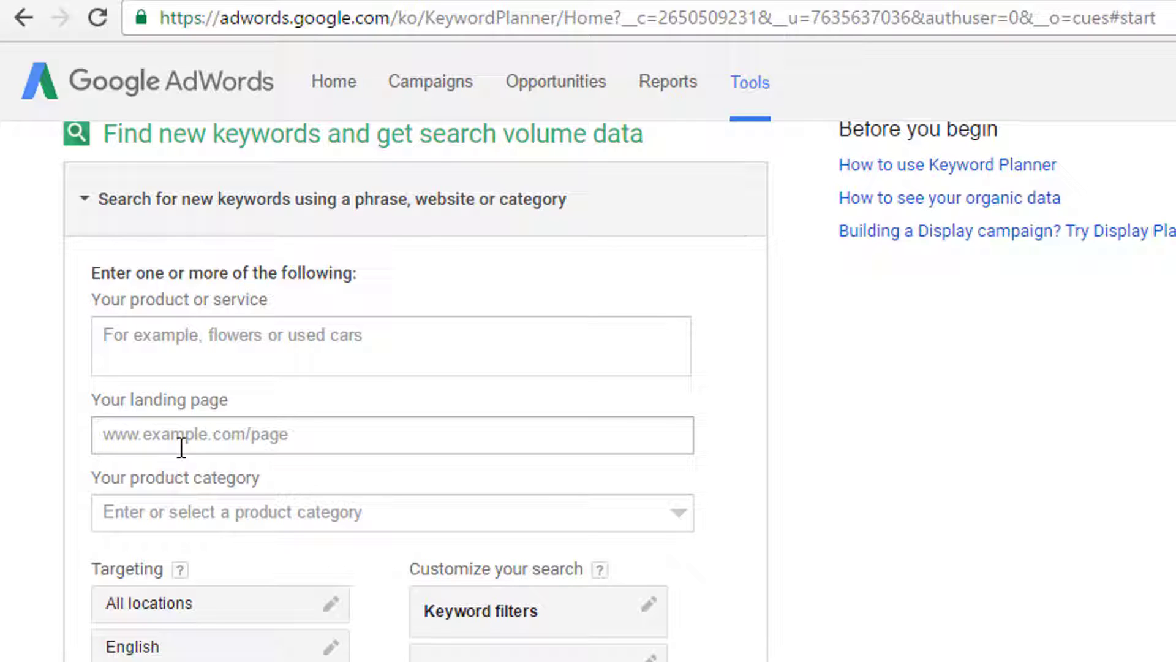
left_click(178, 330)
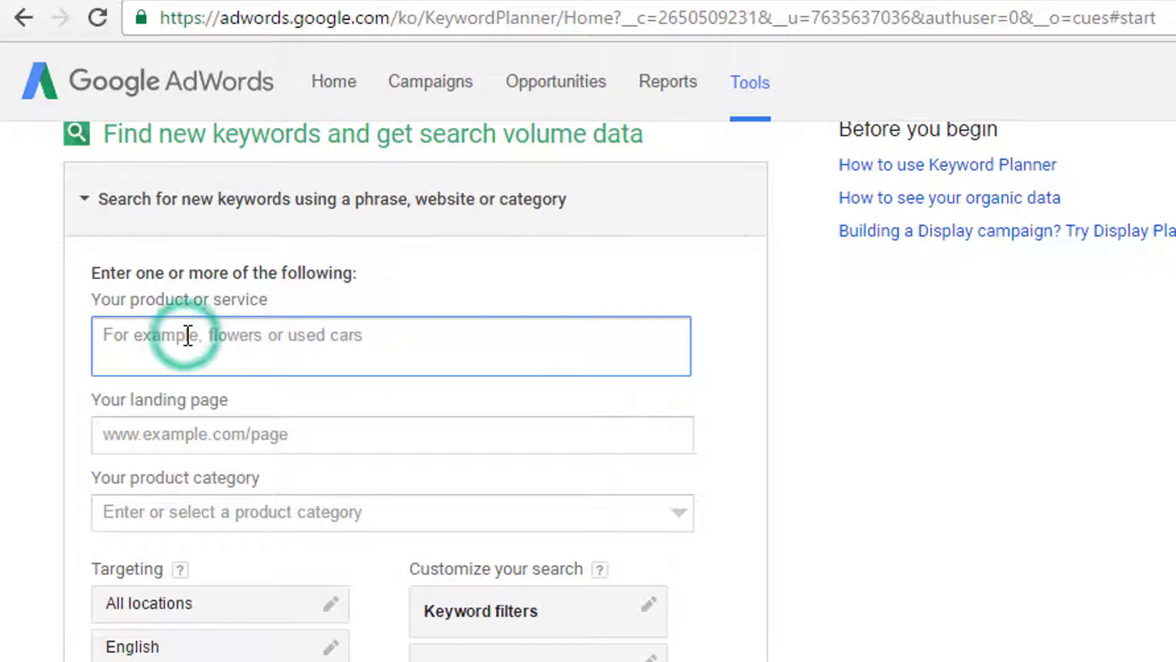
type("microsoft office")
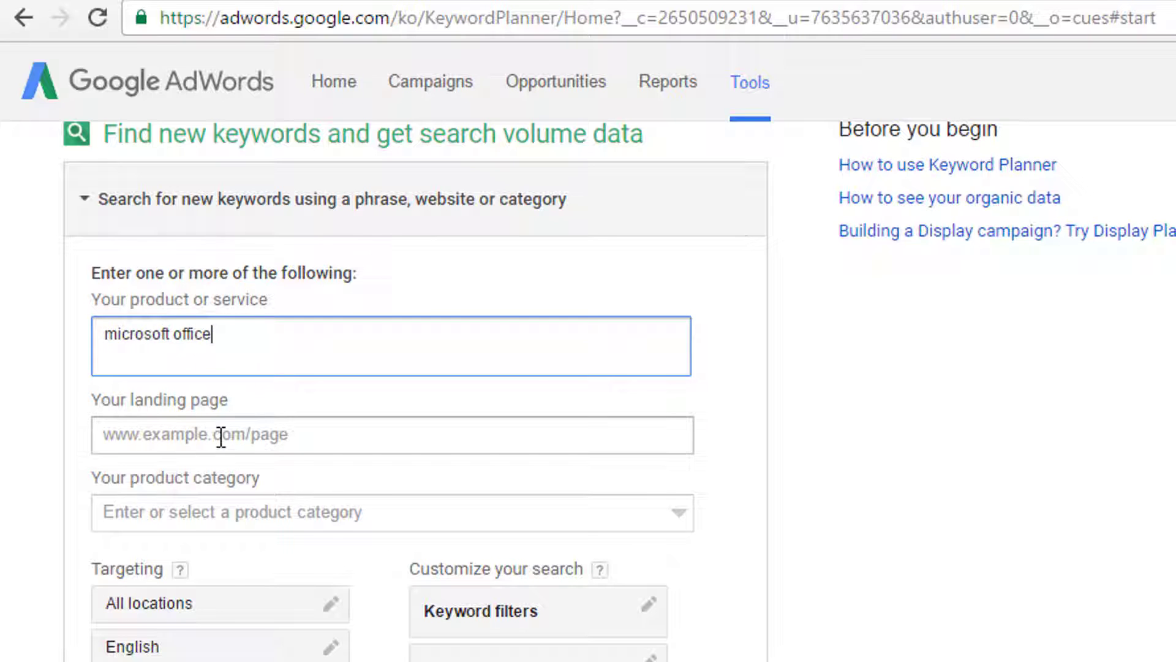
scroll(221, 437, "down", 4)
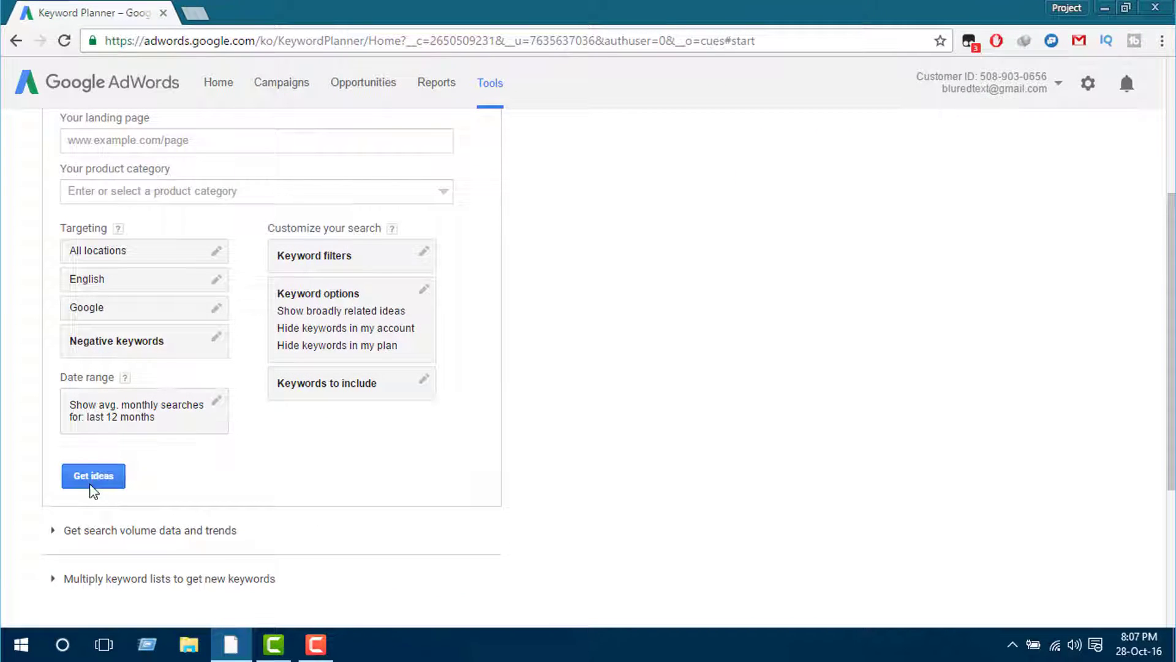
left_click(93, 484)
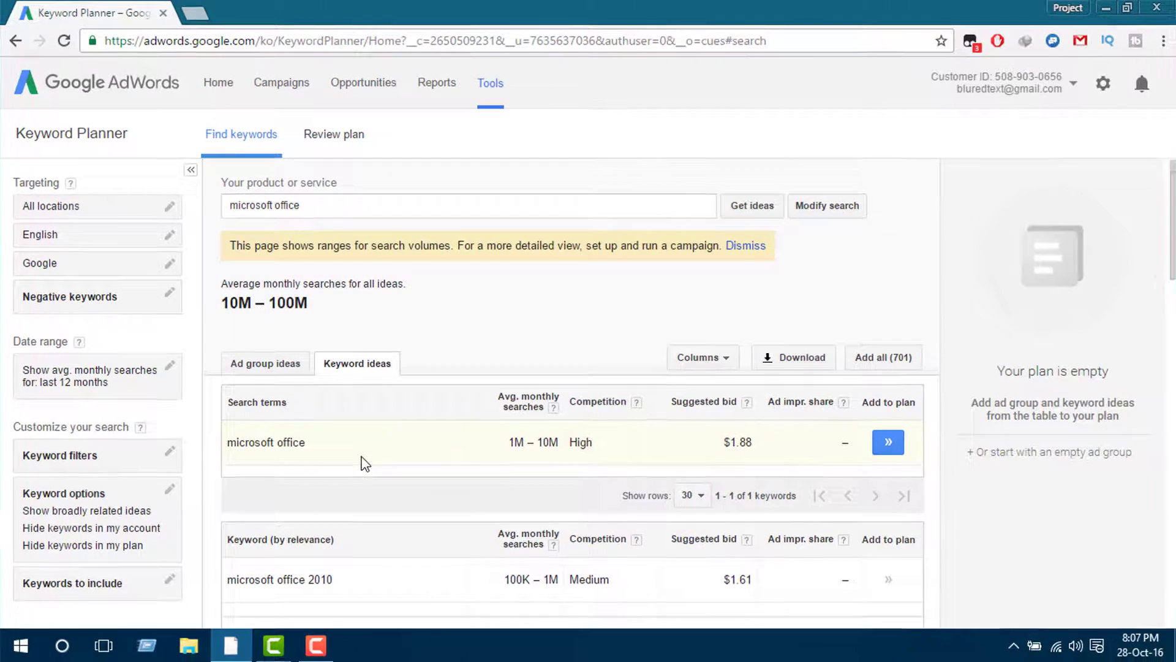
scroll(365, 464, "down", 3)
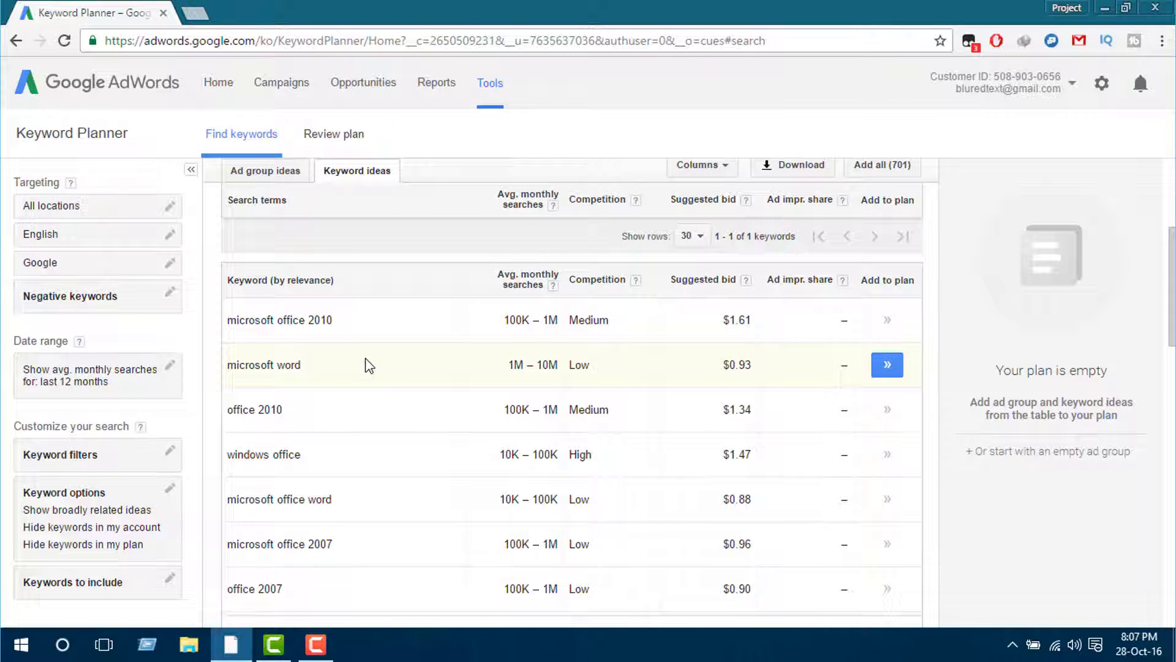
scroll(368, 365, "up", 3)
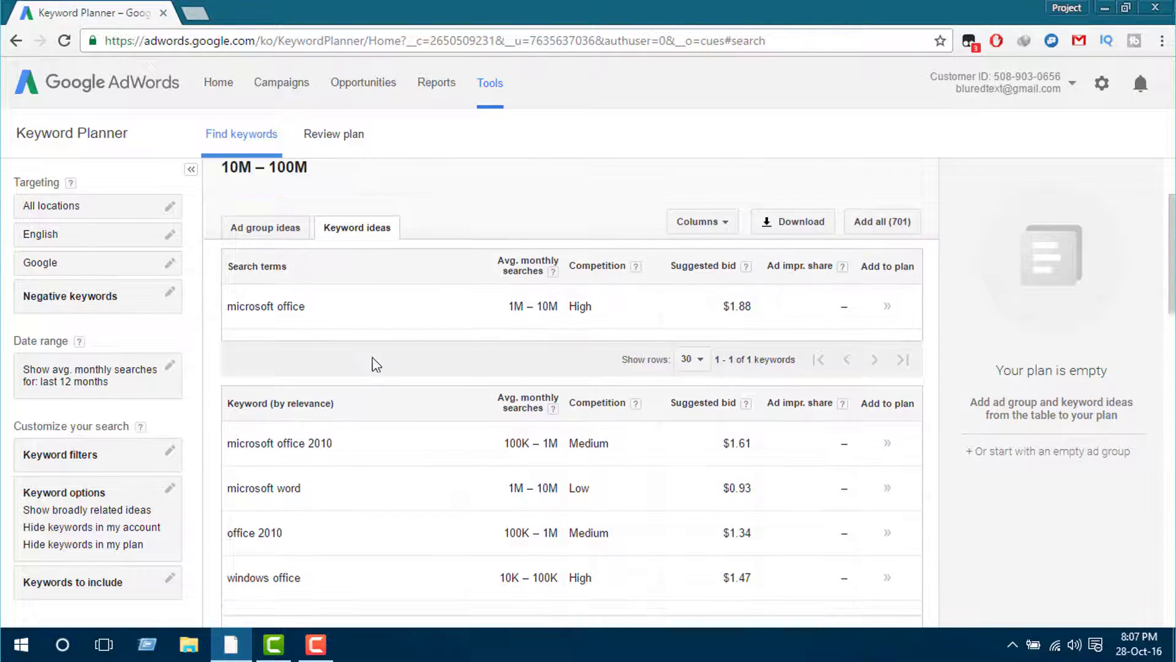
scroll(530, 386, "up", 1)
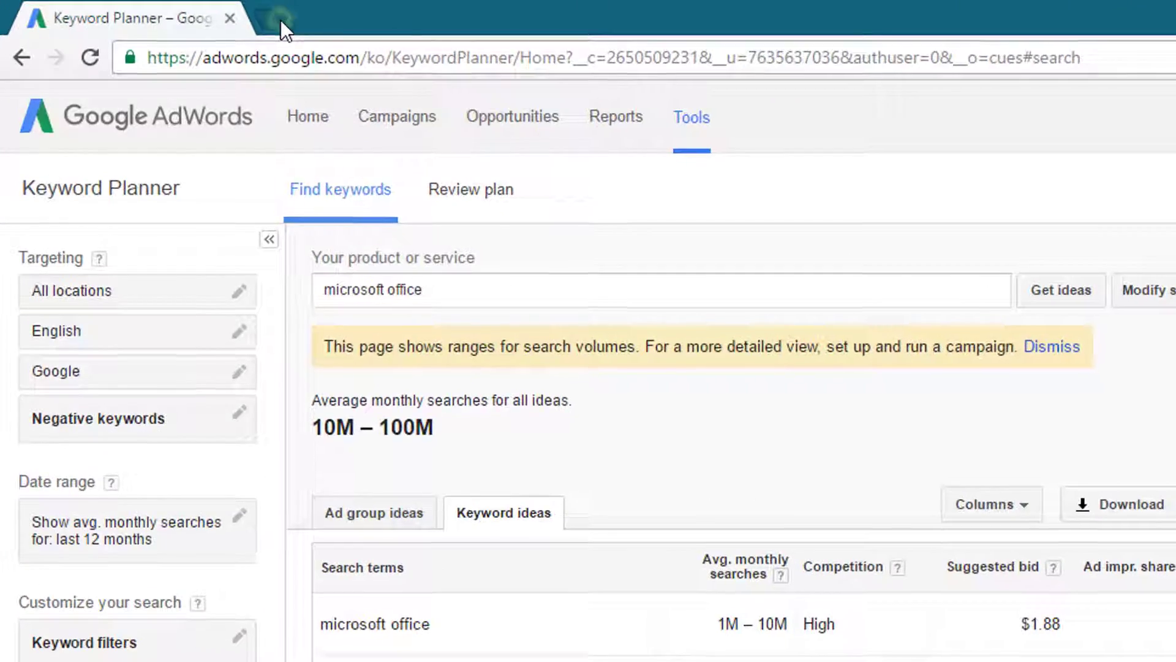
Open the Google Trends site in a new tab via a 'google trends' search
left_click(280, 19)
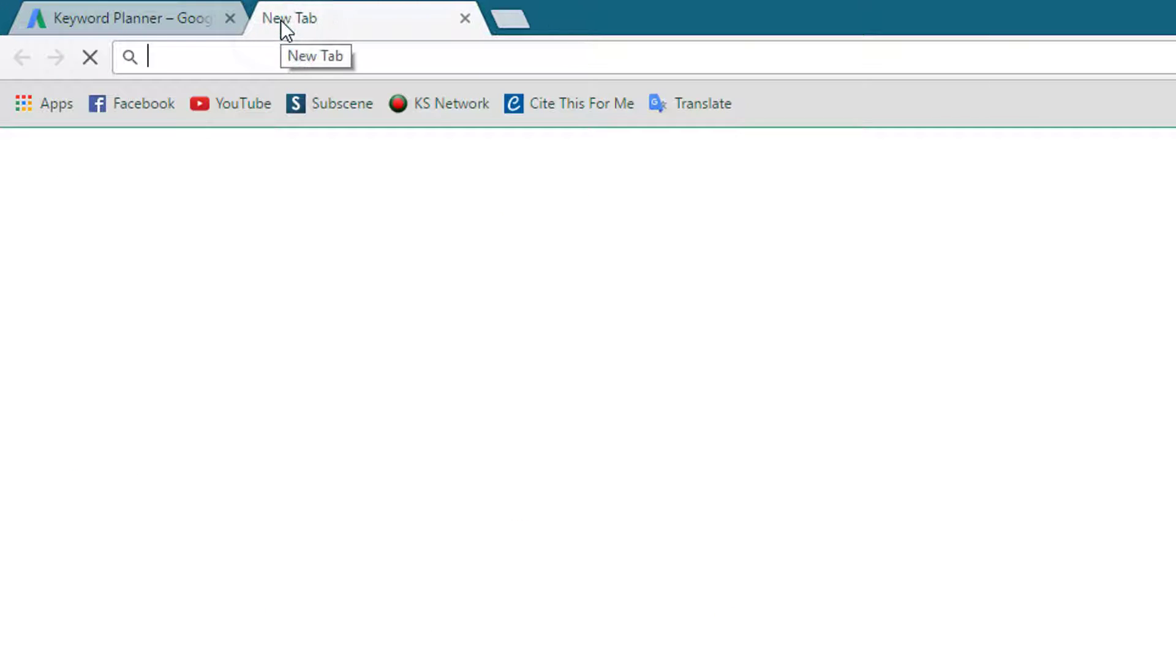
type("google tr")
key("Return")
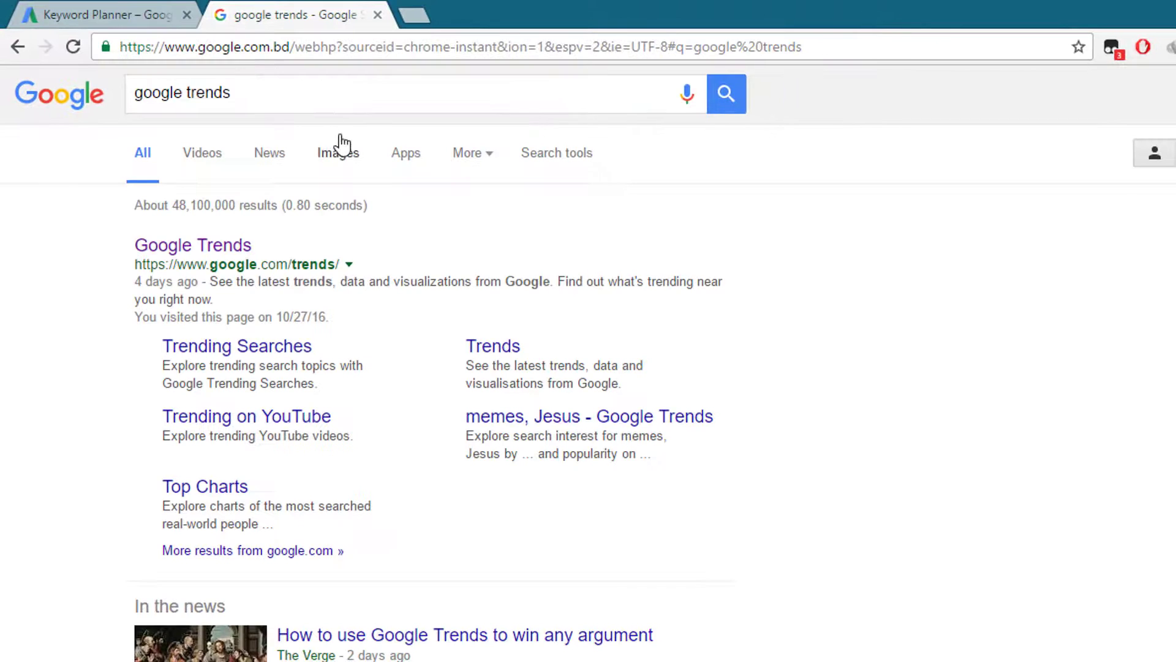
left_click(205, 250)
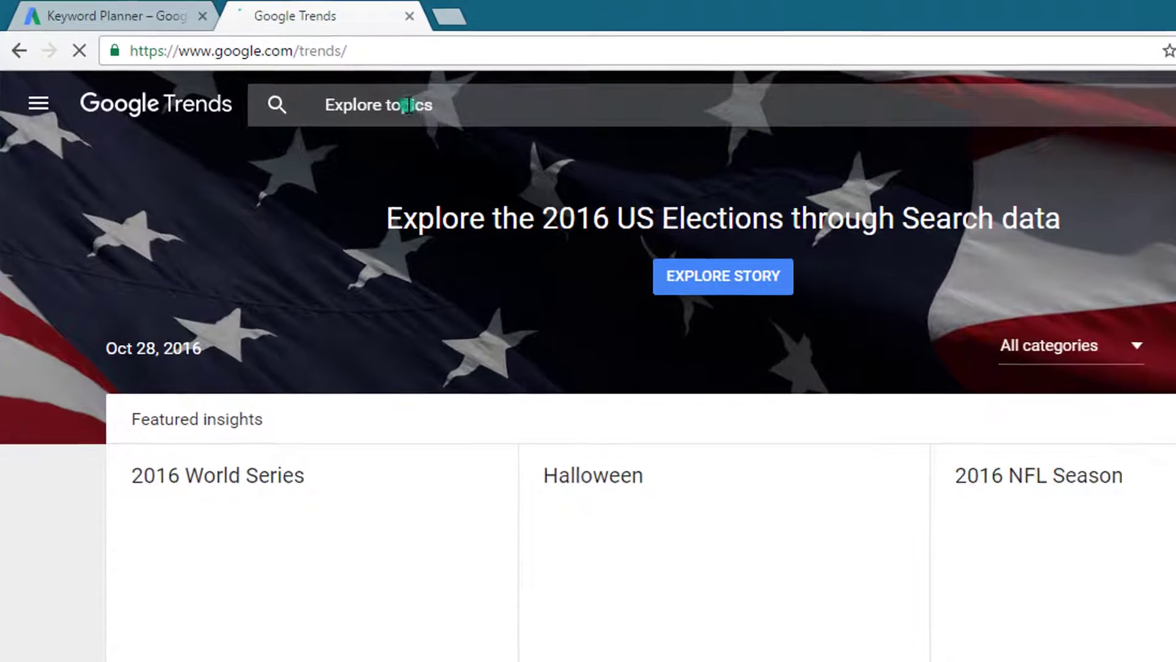
Explore the search term 'microsoft office' on Google Trends
left_click(344, 88)
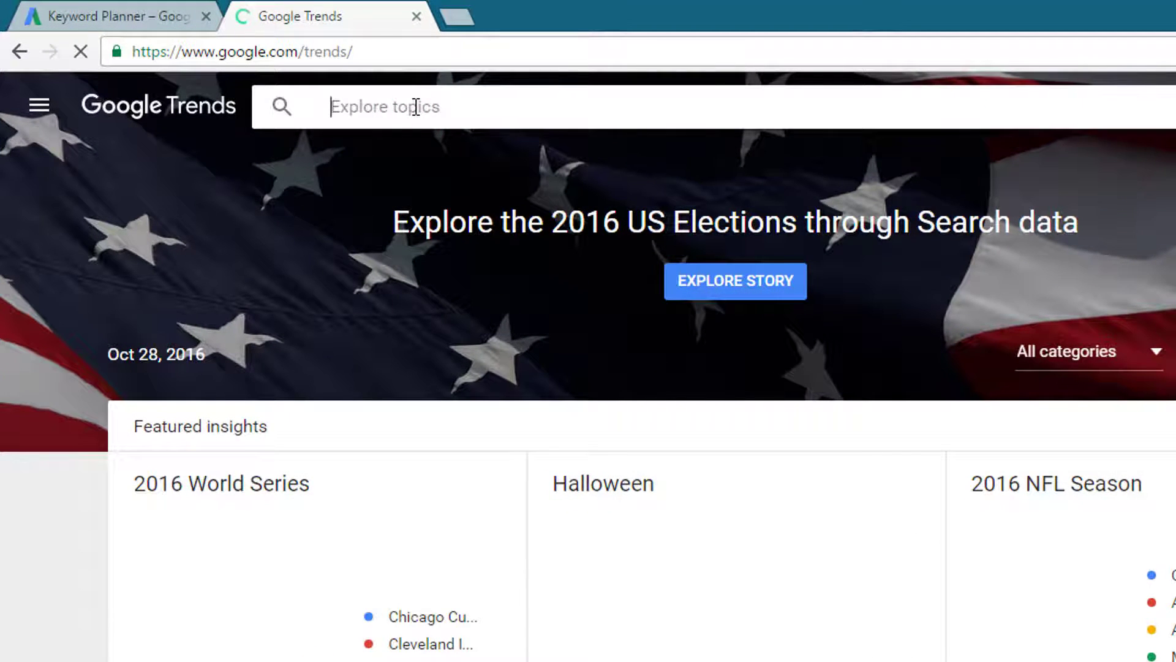
type("microsoft office")
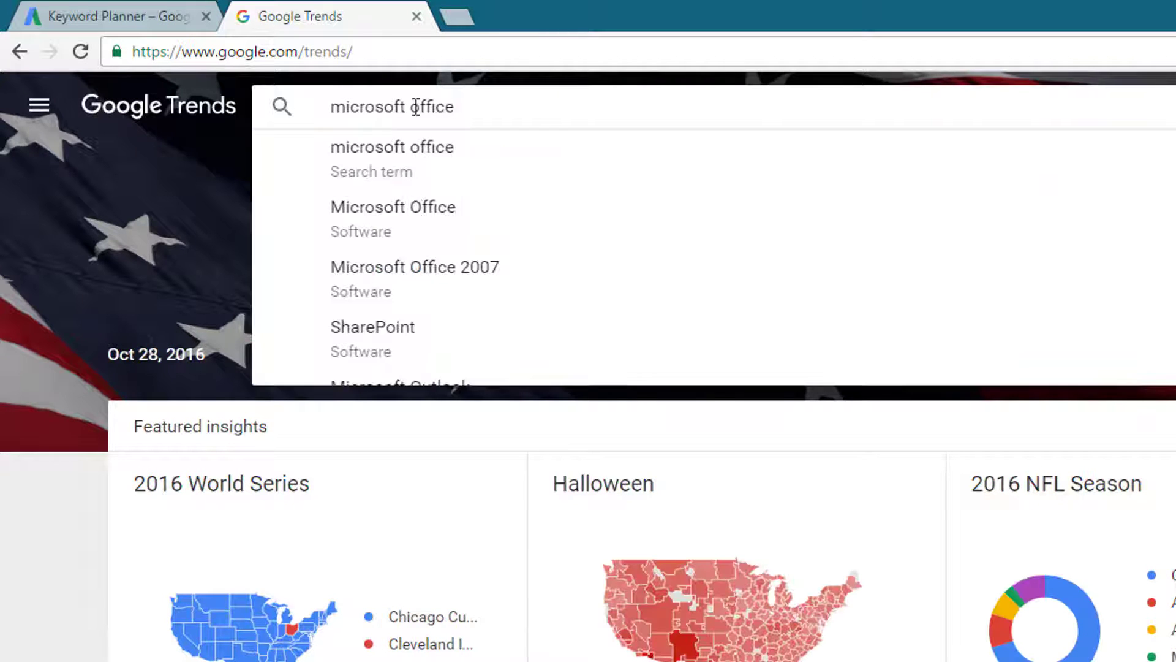
left_click(425, 153)
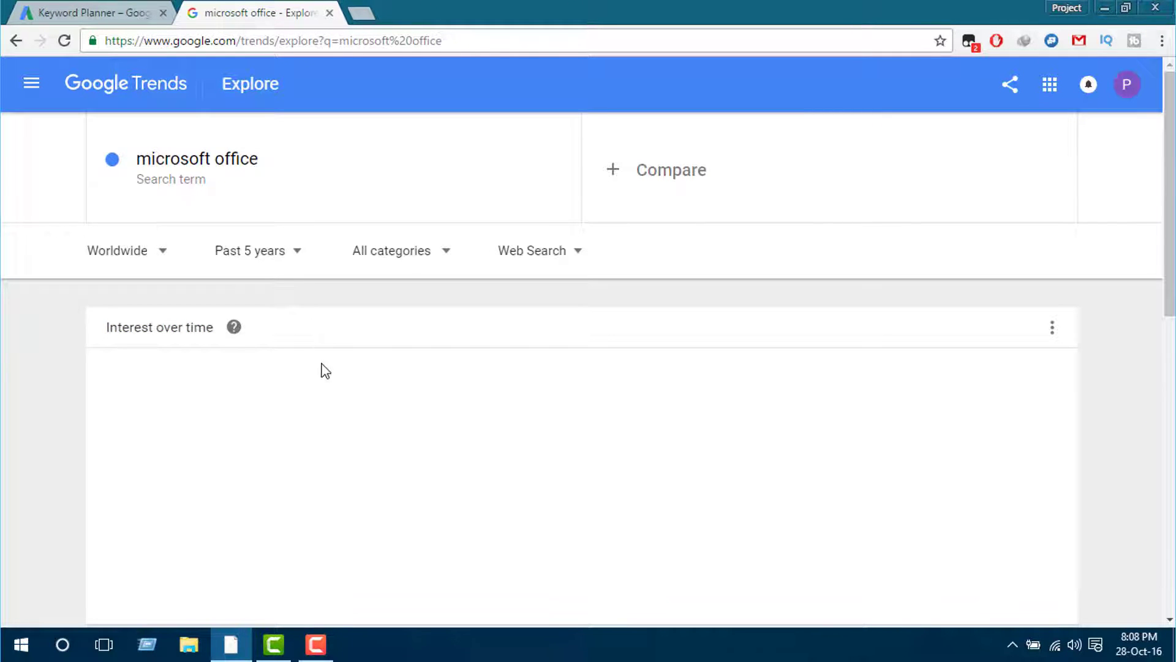
Review the 'microsoft office' Interest over time chart and open the Web Search source dropdown
scroll(325, 294, "down", 7)
scroll(378, 262, "up", 5)
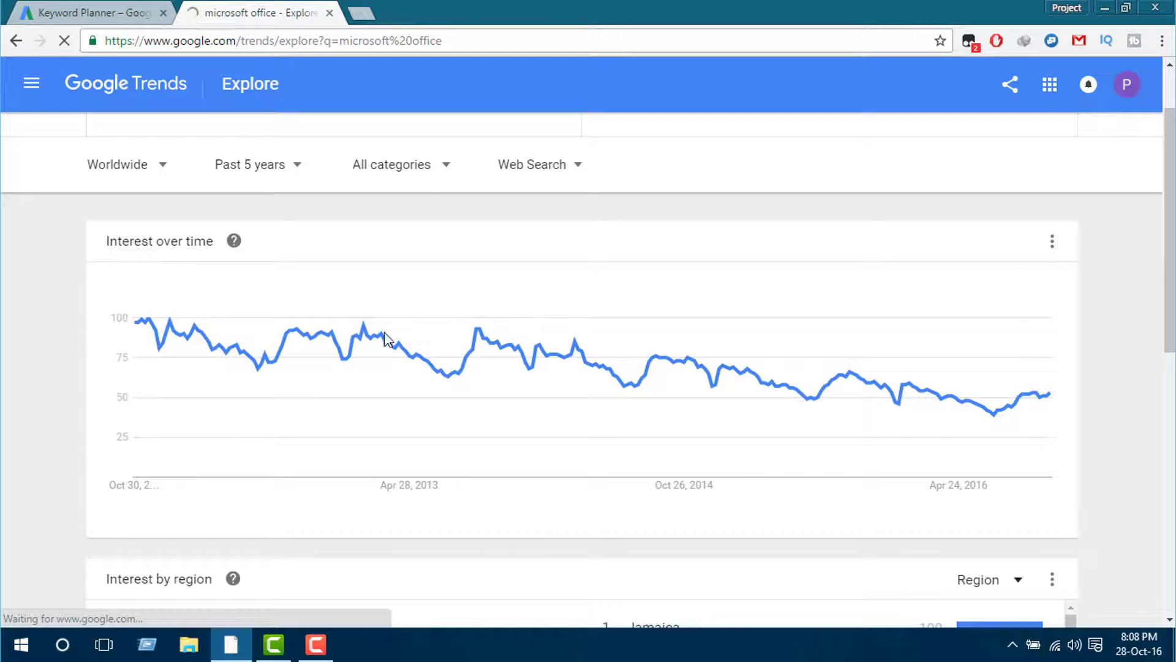
scroll(402, 349, "up", 2)
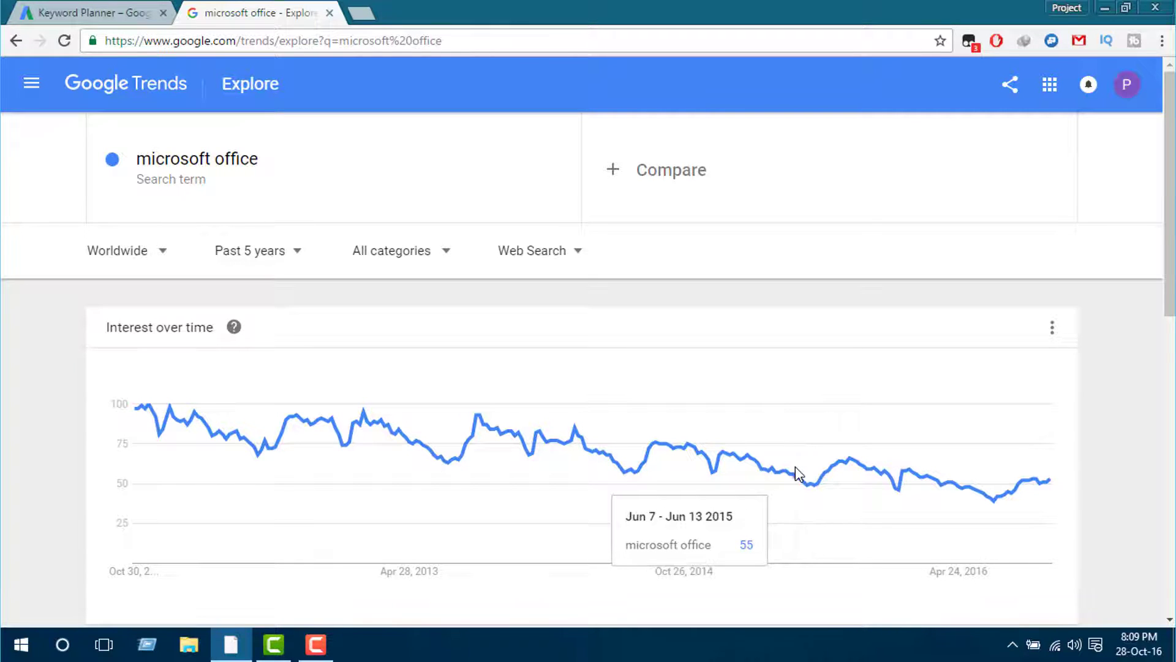
left_click(569, 265)
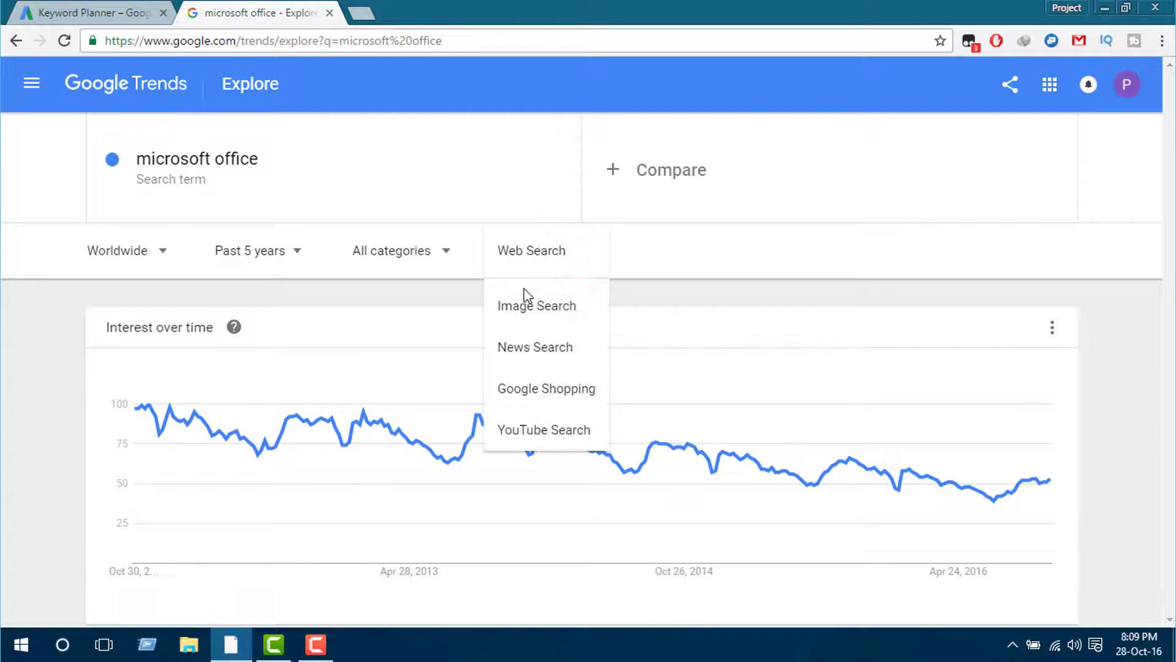
Switch the chart to YouTube Search, review it, then return to the Keyword Planner results tab
left_click(548, 435)
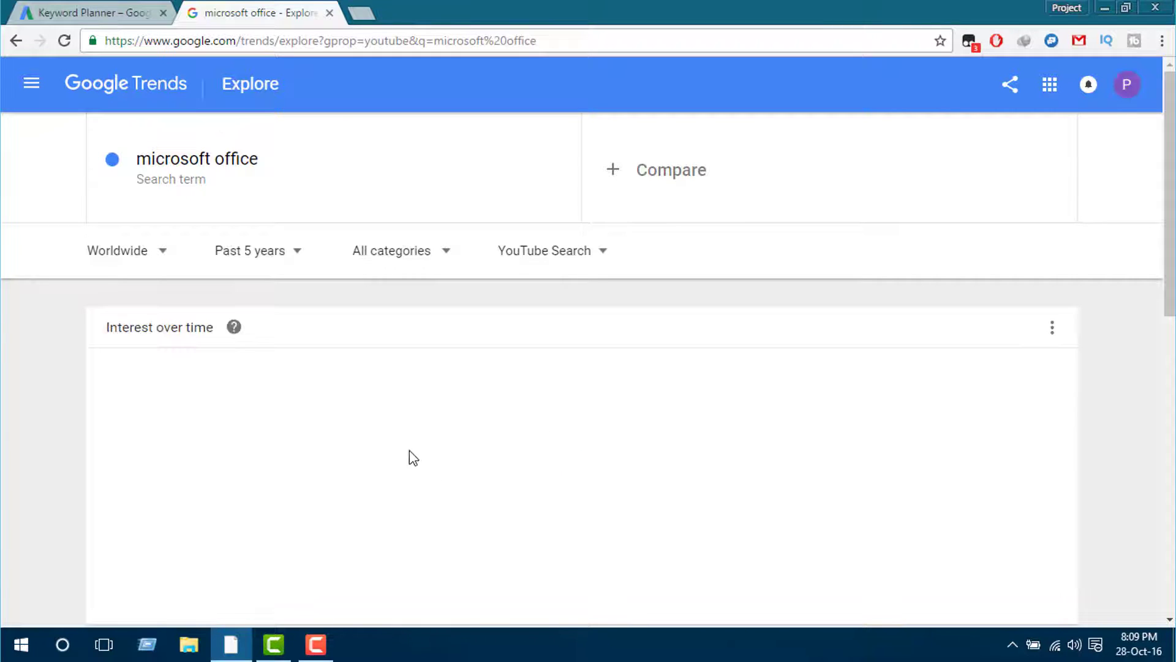
scroll(408, 453, "down", 4)
scroll(373, 386, "up", 1)
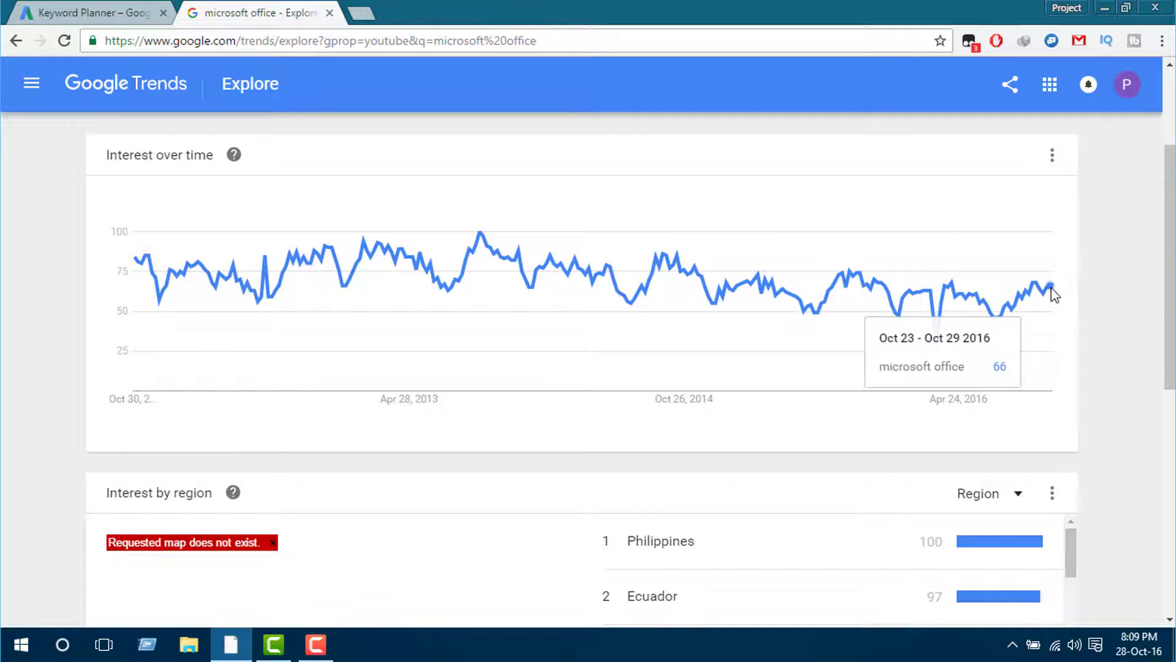
scroll(1051, 292, "up", 3)
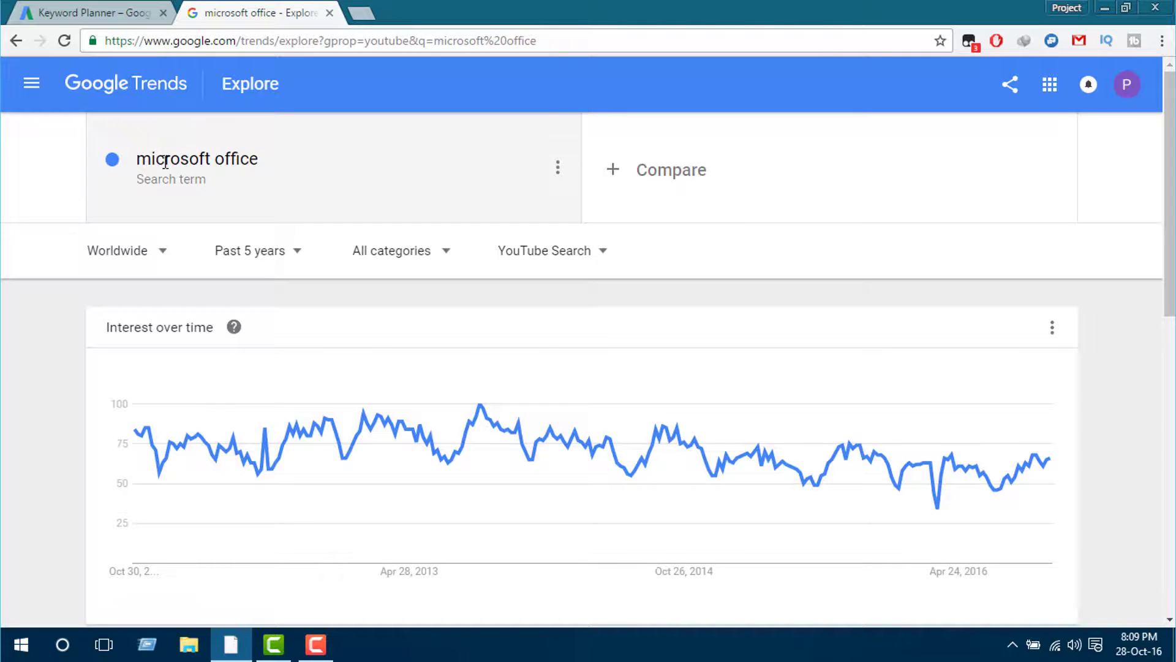
left_click(106, 9)
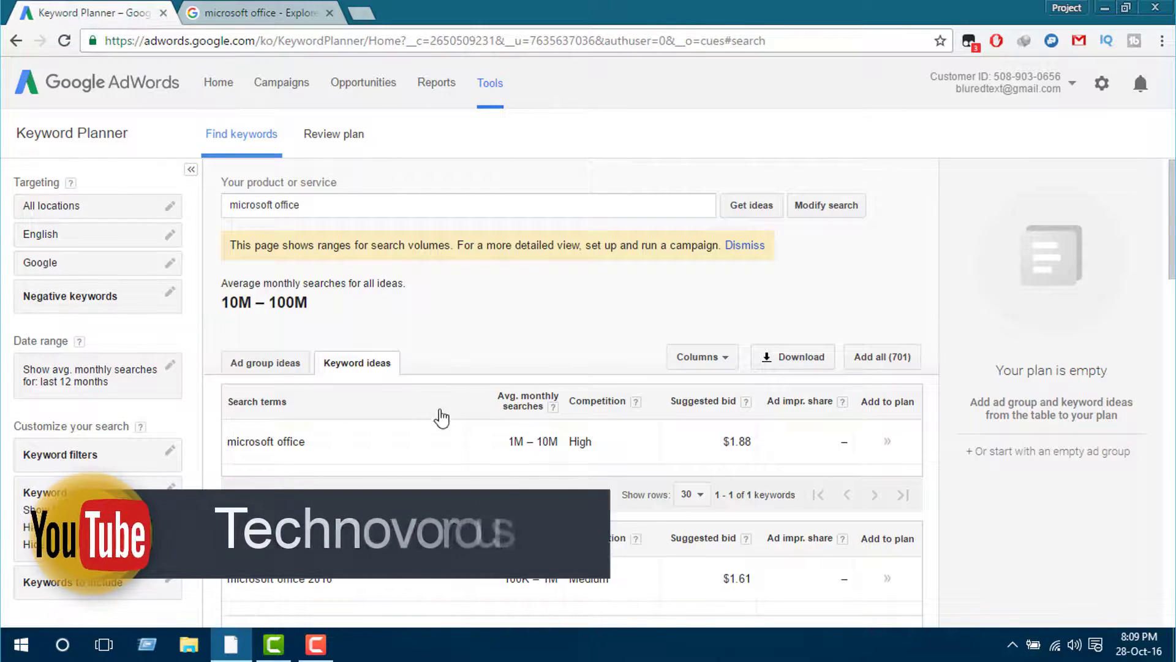
scroll(316, 446, "down", 3)
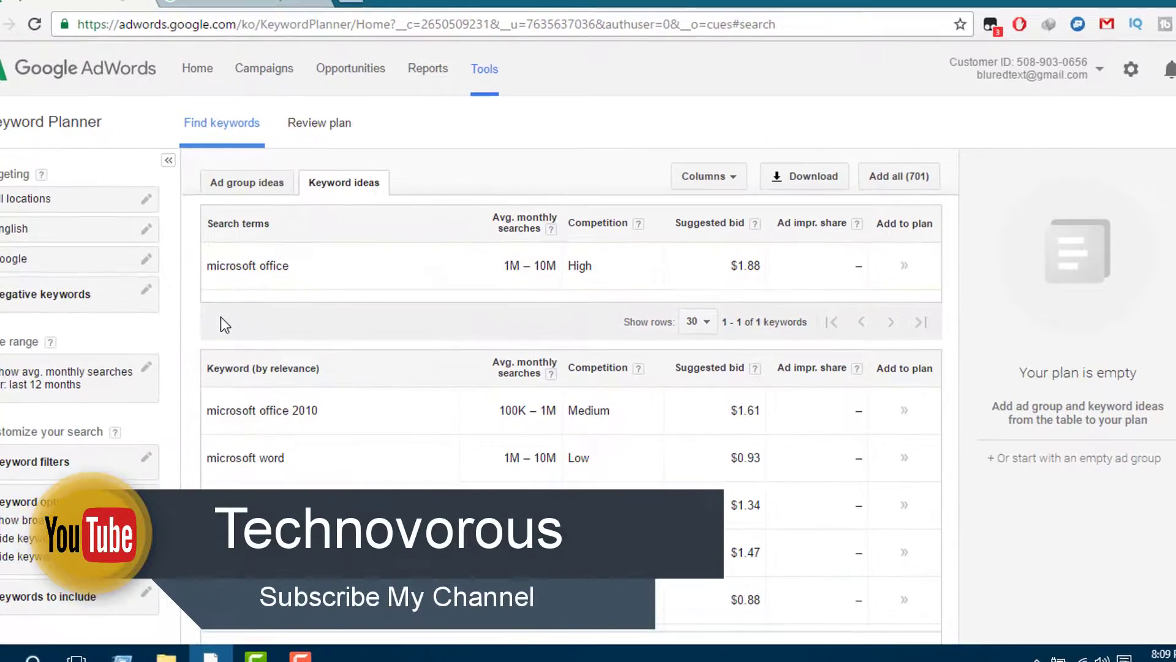